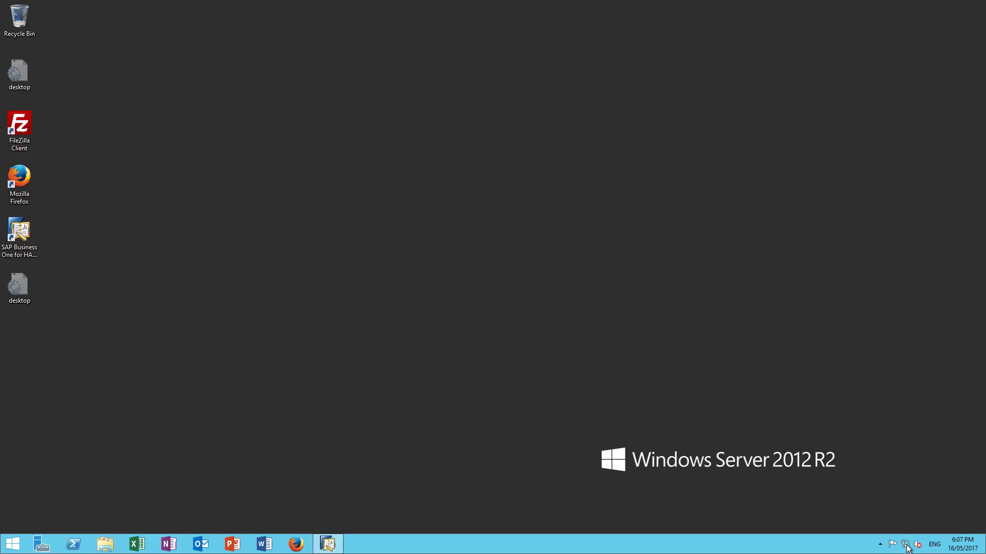
# From the tray network icon, reach the advanced firewall console and start a new inbound rule.
pyautogui.rightClick(906, 547)
pyautogui.click(904, 535)
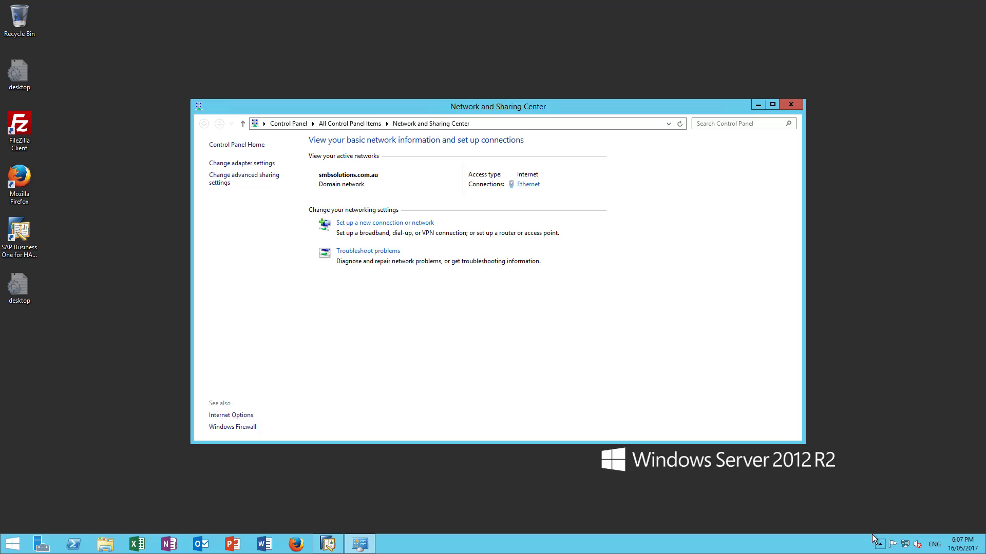
pyautogui.click(236, 428)
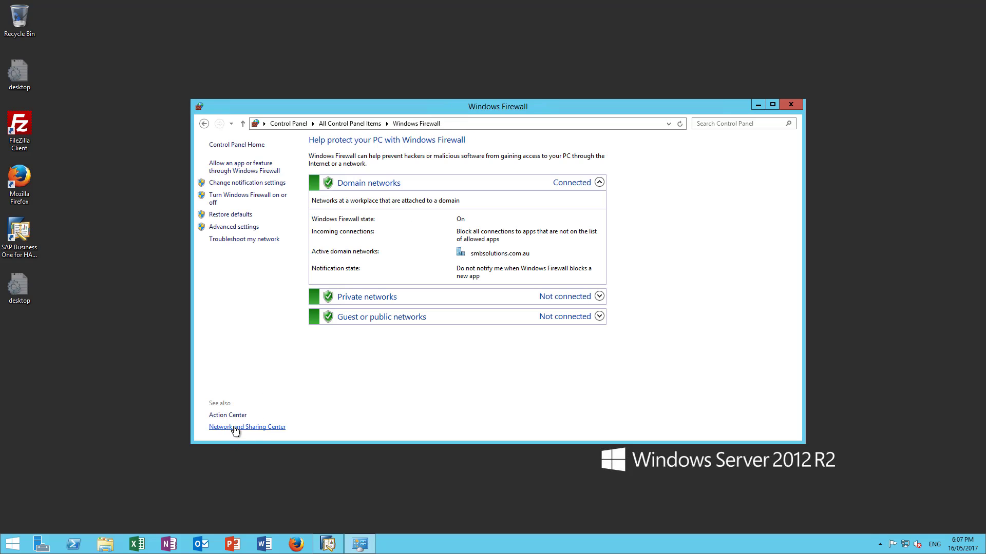
pyautogui.click(226, 230)
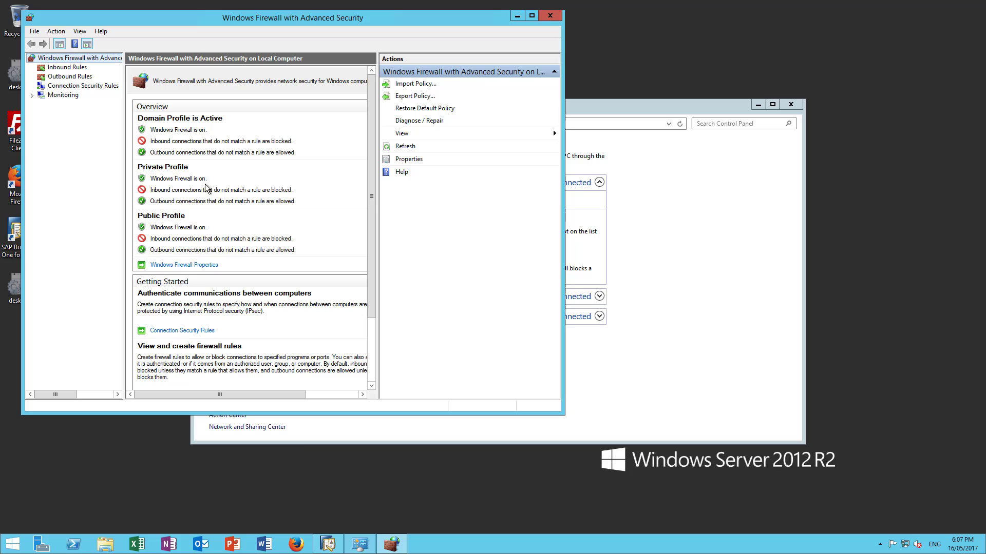
pyautogui.click(42, 68)
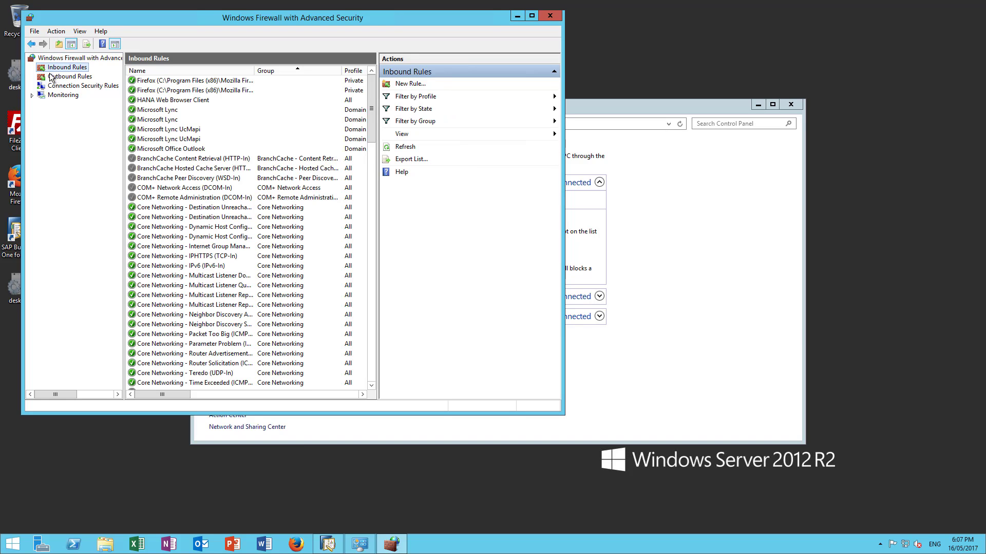
pyautogui.click(404, 85)
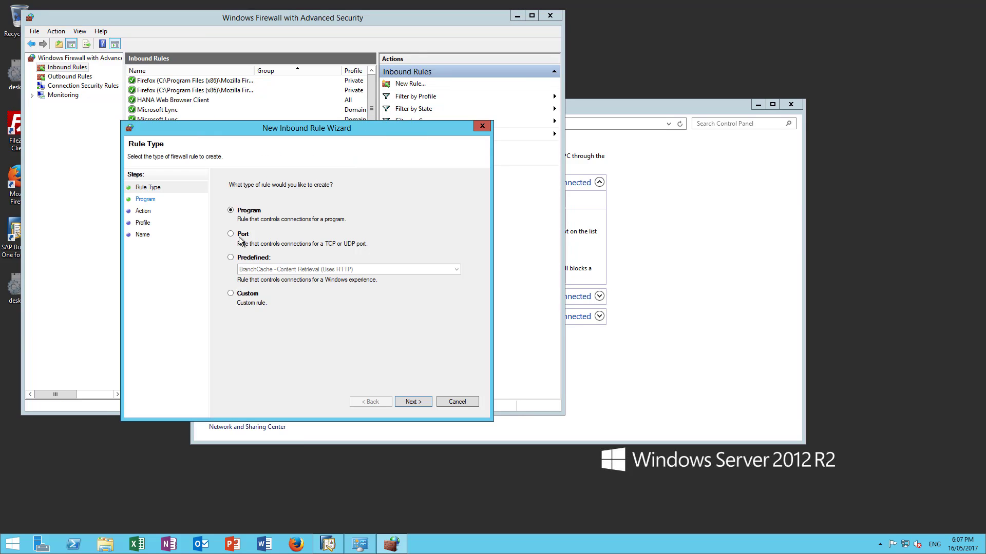
# Make the new rule a Port rule for TCP local ports 8099 and 8098.
pyautogui.click(231, 234)
pyautogui.click(418, 401)
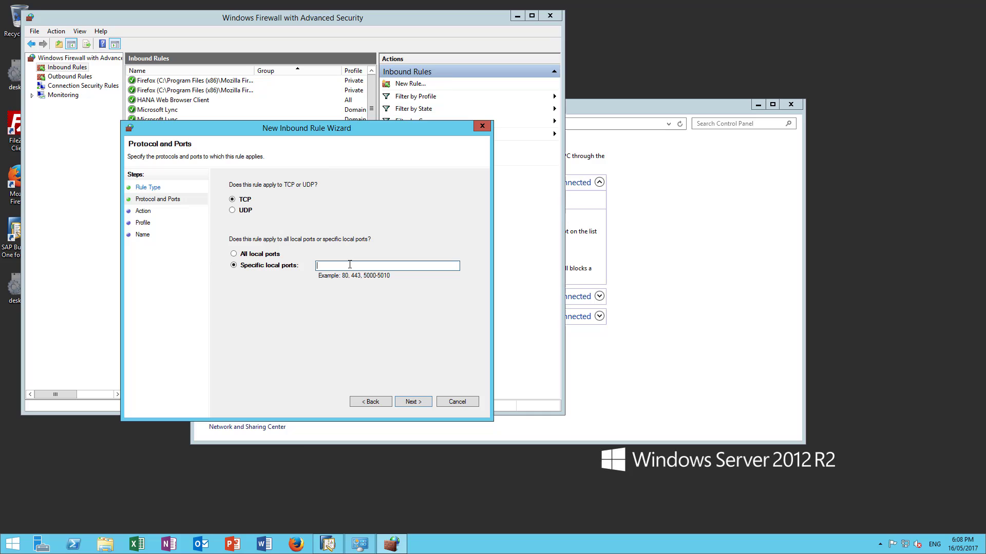
pyautogui.write('8099')
pyautogui.write(', 8098')
pyautogui.click(415, 401)
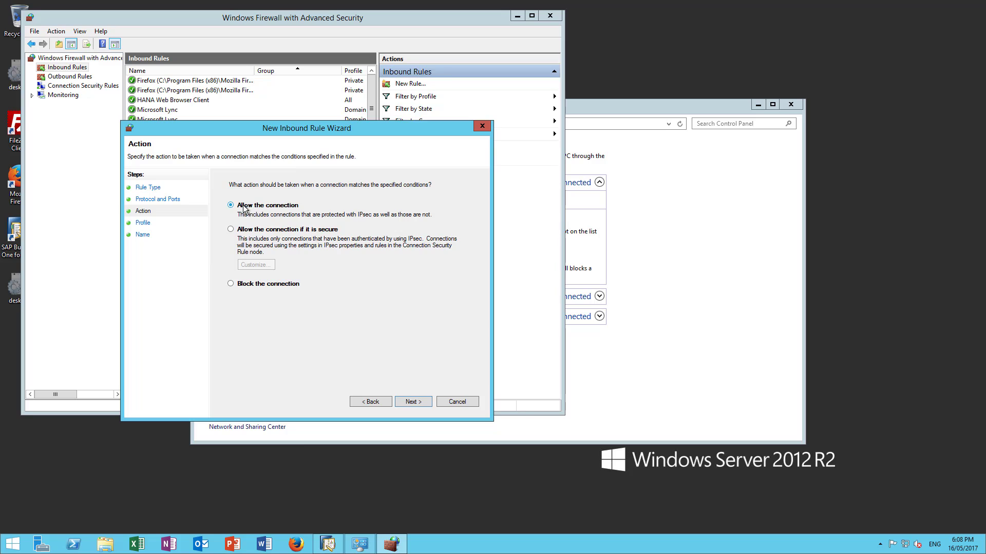
# Allow the connection on Domain, Private and Public profiles; name it 'Enterpryze Data Service Inbound Connection'.
pyautogui.click(417, 404)
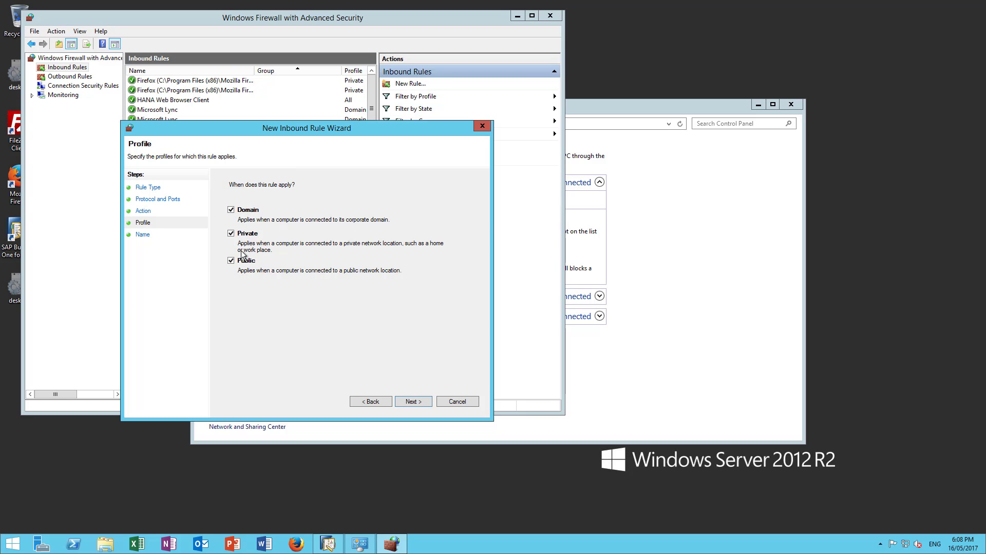
pyautogui.click(413, 403)
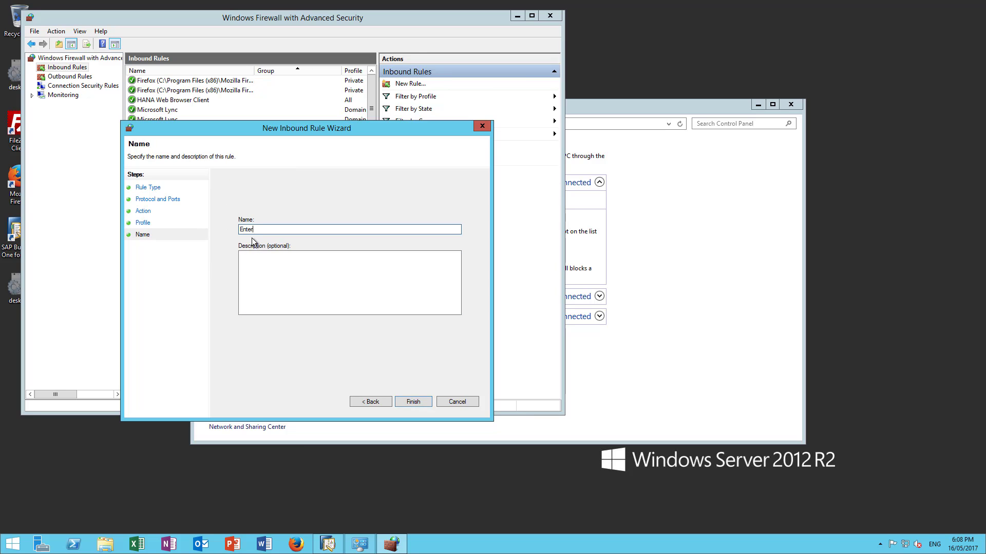
pyautogui.write('Enterpryze Data Service Inbound Connection')
pyautogui.click(410, 400)
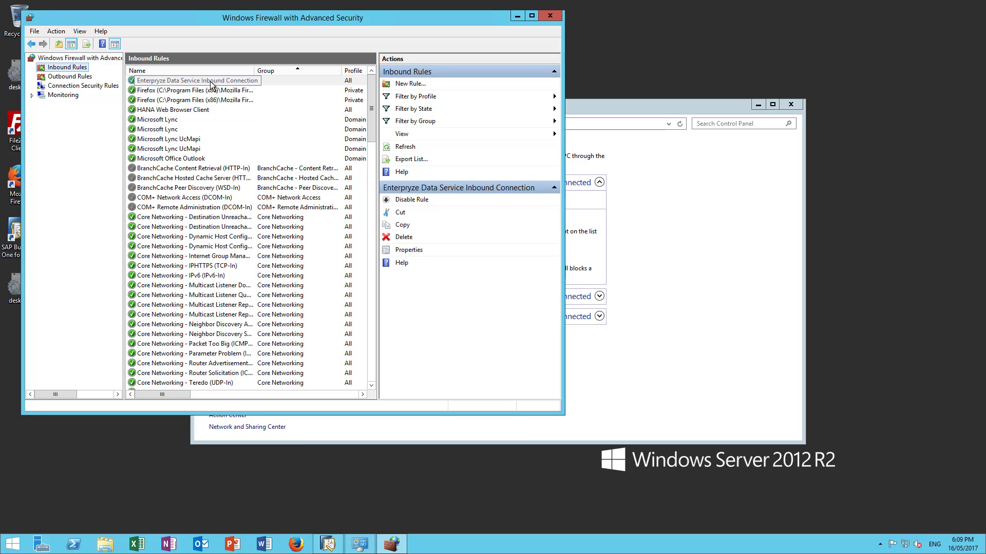
# Open the new rule's properties, review its protocols and ports, then view its Scope settings.
pyautogui.doubleClick(210, 80)
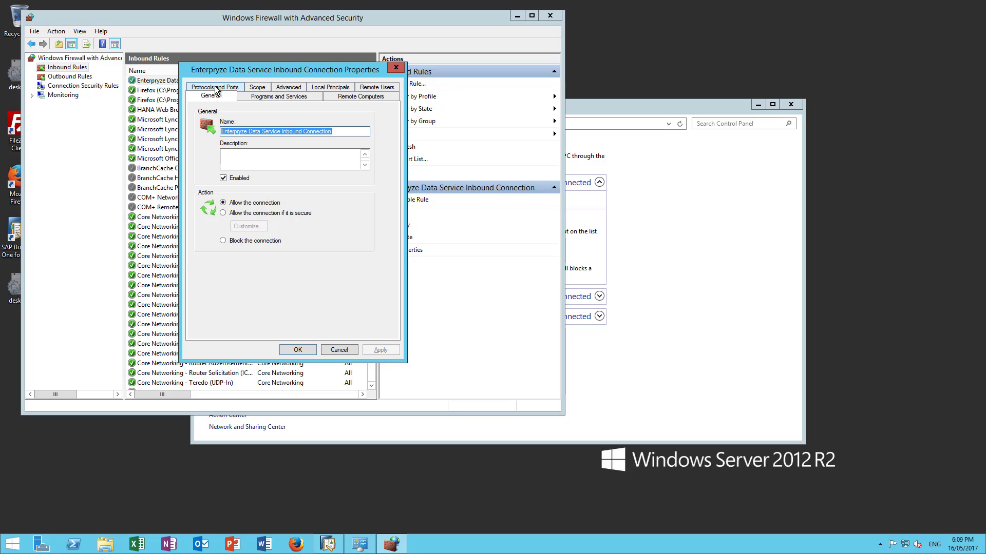
pyautogui.click(218, 89)
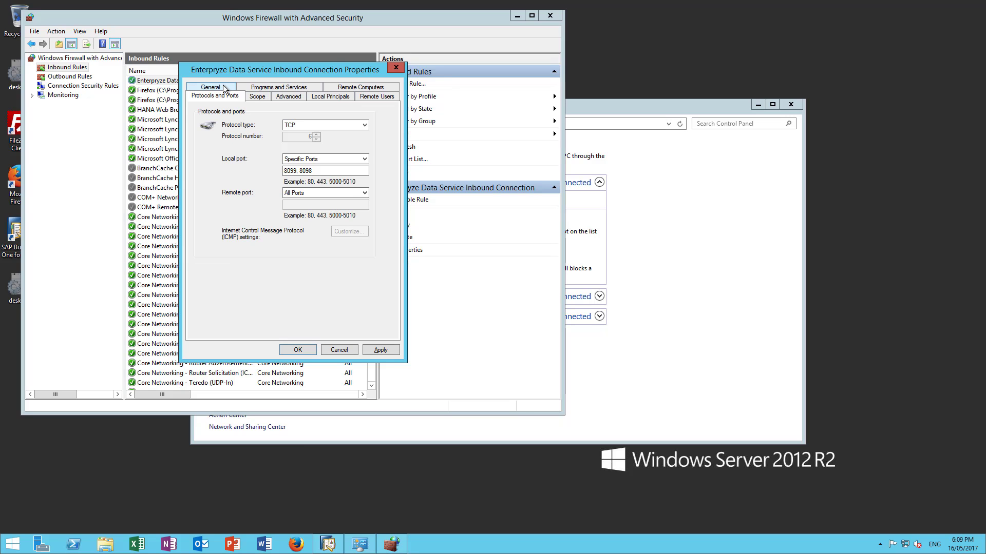
pyautogui.click(257, 97)
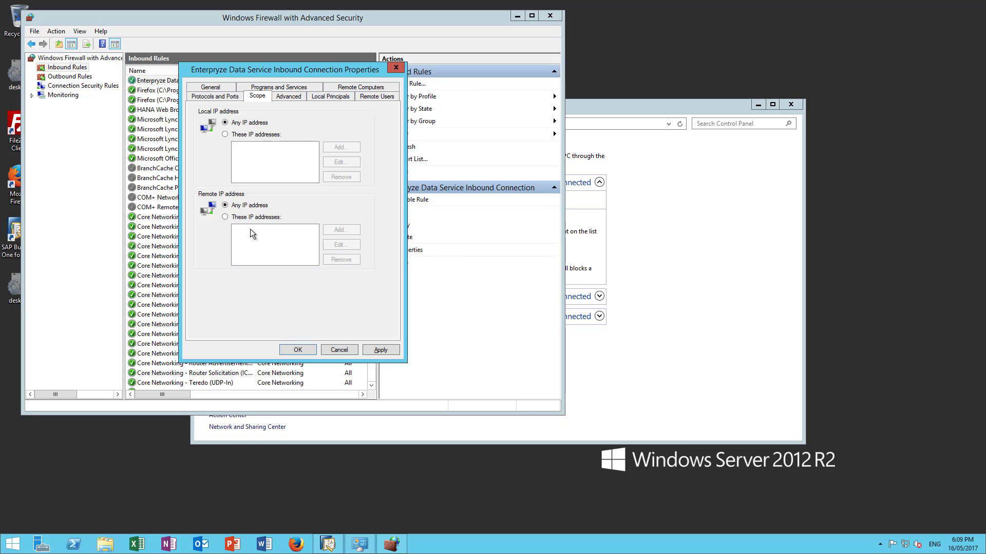
pyautogui.click(240, 217)
pyautogui.click(341, 231)
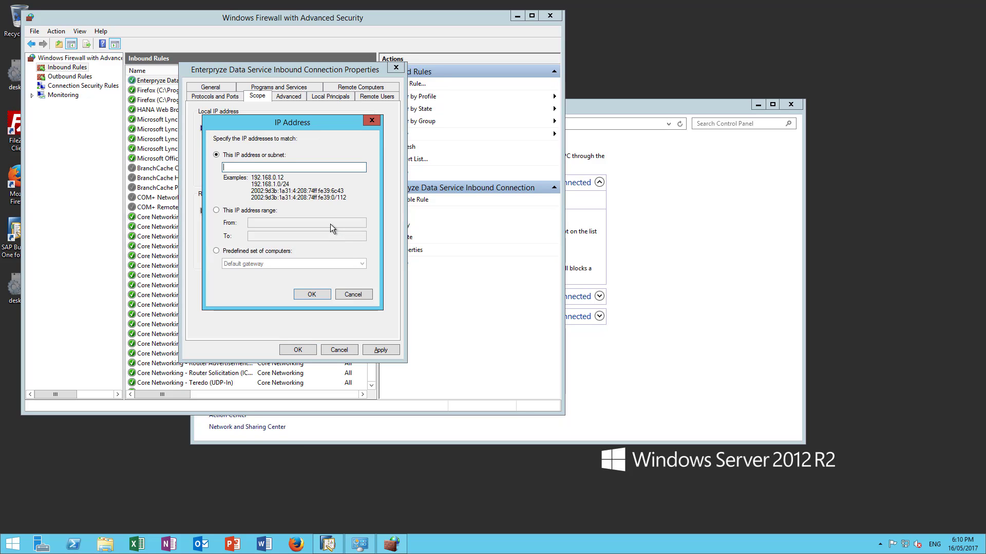
pyautogui.write('212.2.164.153')
pyautogui.click(322, 295)
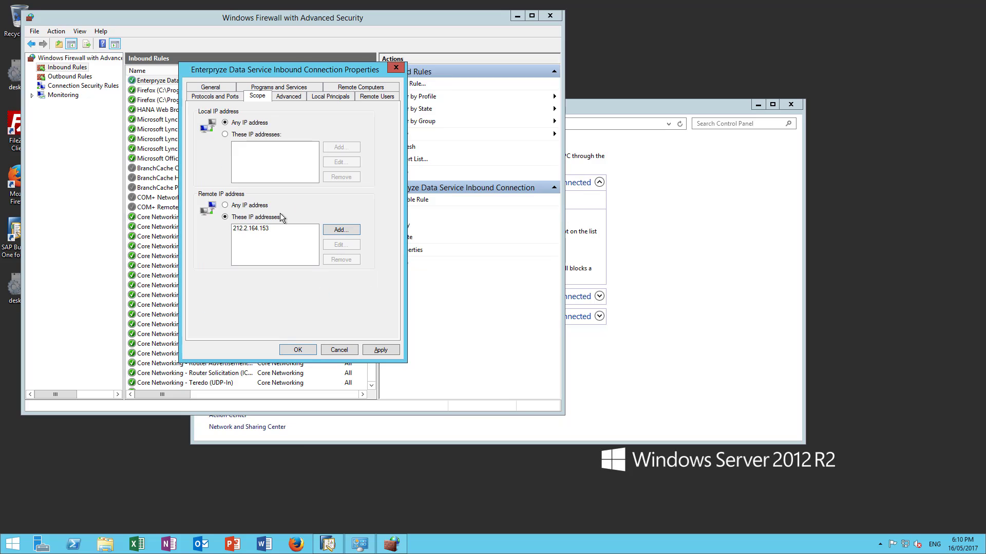
pyautogui.click(339, 229)
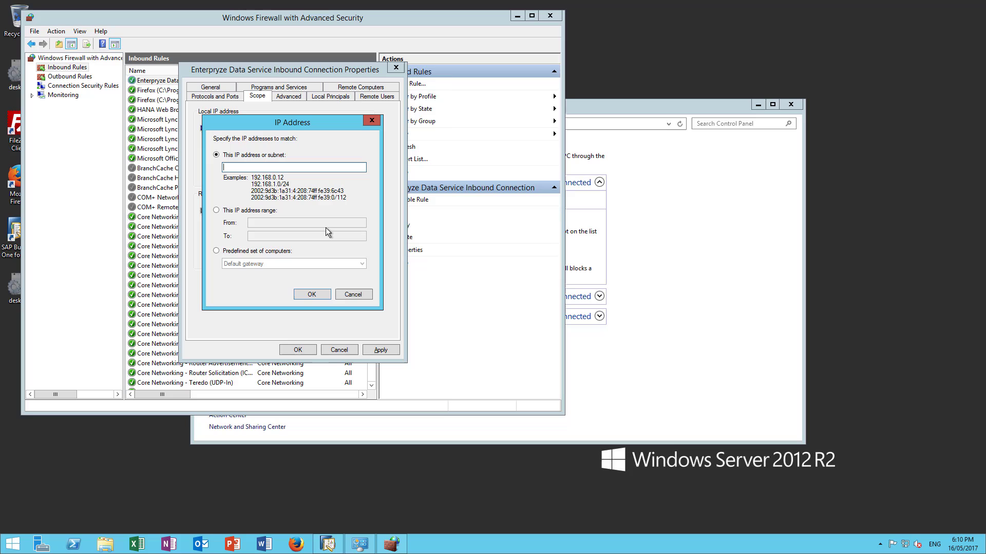
pyautogui.write('87')
pyautogui.write('.198.')
pyautogui.write('206')
pyautogui.write('.226')
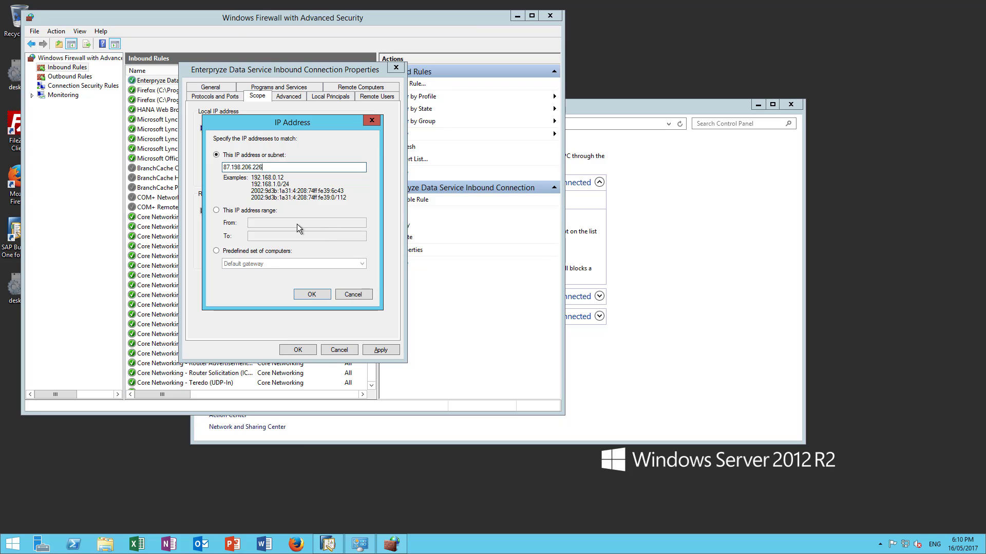
pyautogui.click(312, 295)
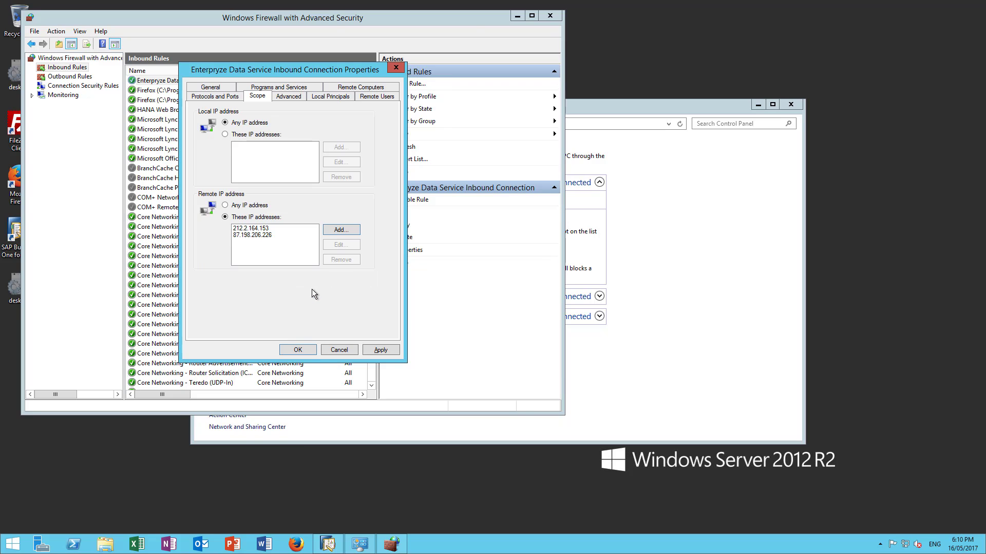
# Add remote address 193.95.153.228 and apply the scope changes.
pyautogui.click(348, 230)
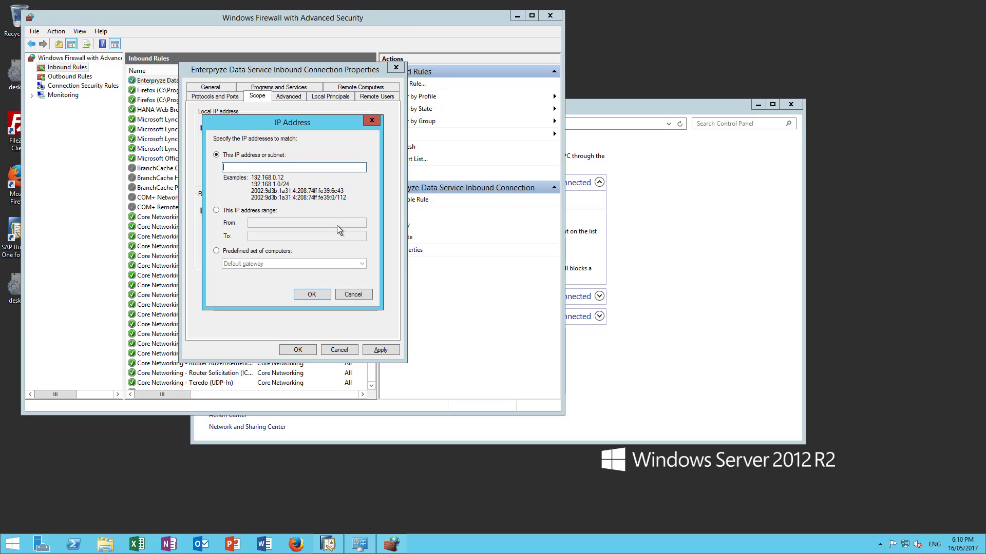
pyautogui.write('193.95.153.228')
pyautogui.click(311, 294)
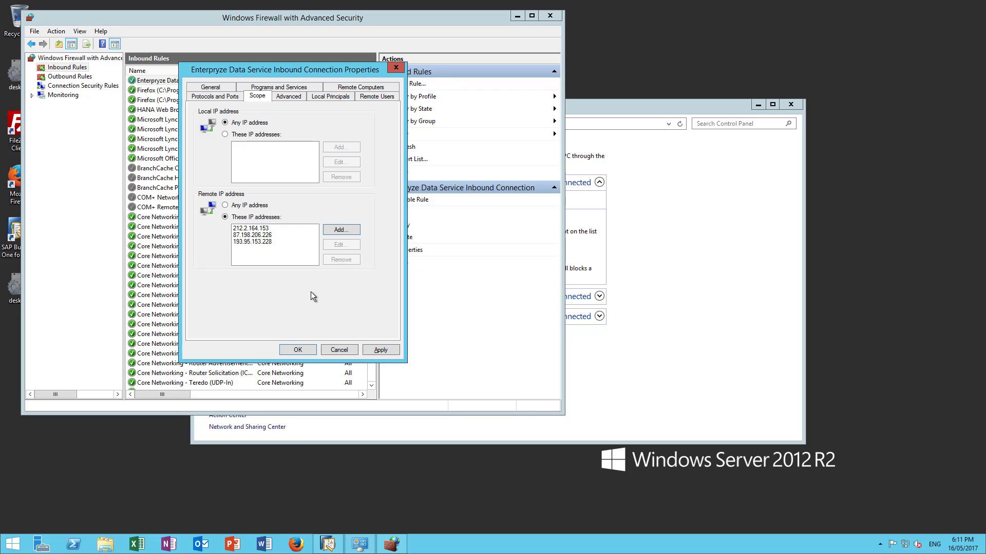
pyautogui.click(383, 349)
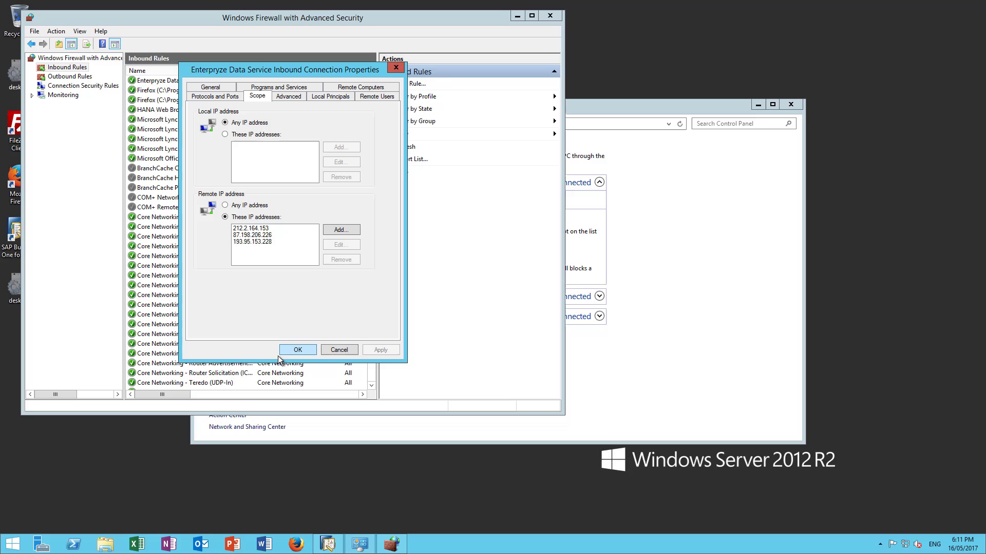
# Close the rule's Properties dialog with OK, keeping the changes.
pyautogui.click(295, 352)
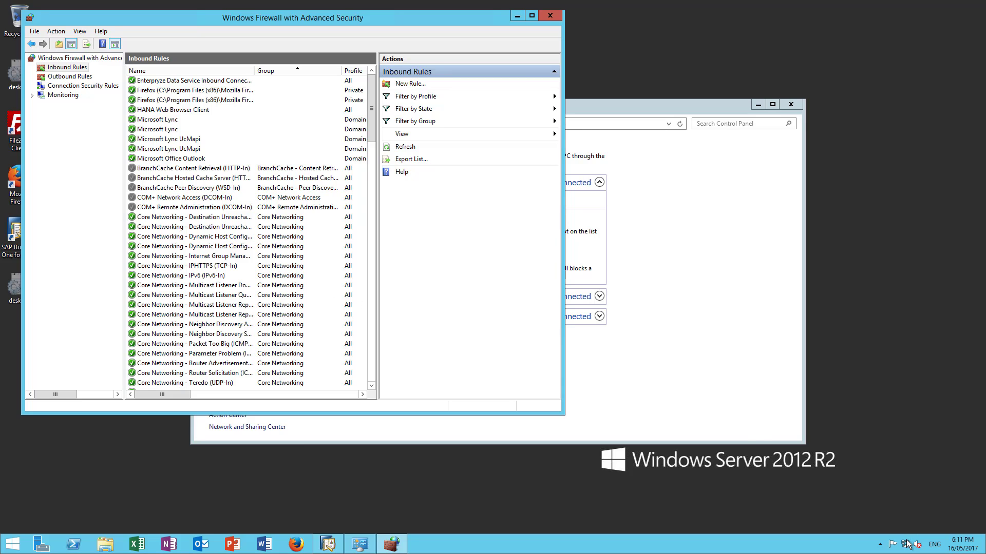
pyautogui.moveTo(906, 543)
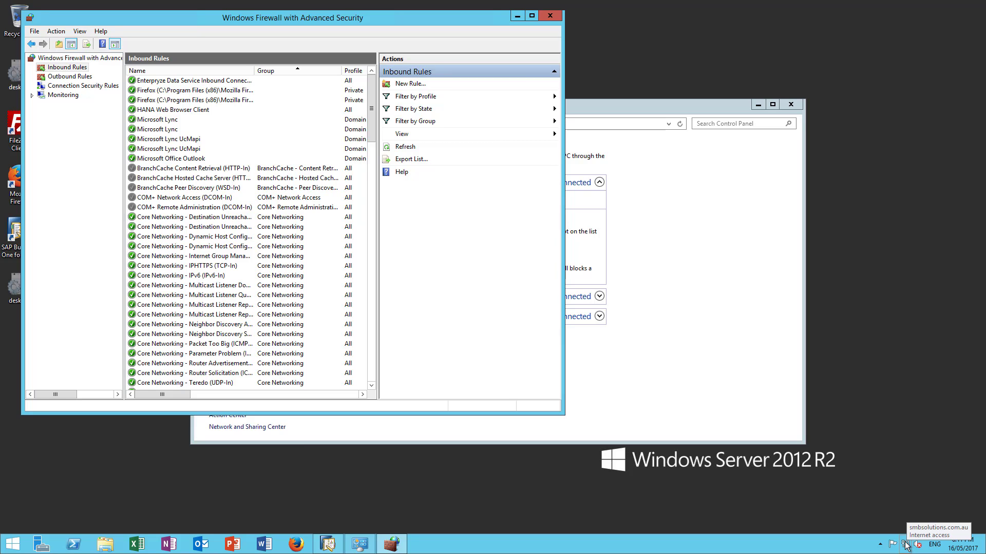
# Open the Ethernet connection details and select the IPv4 address 192.168.1.78 row.
pyautogui.rightClick(906, 545)
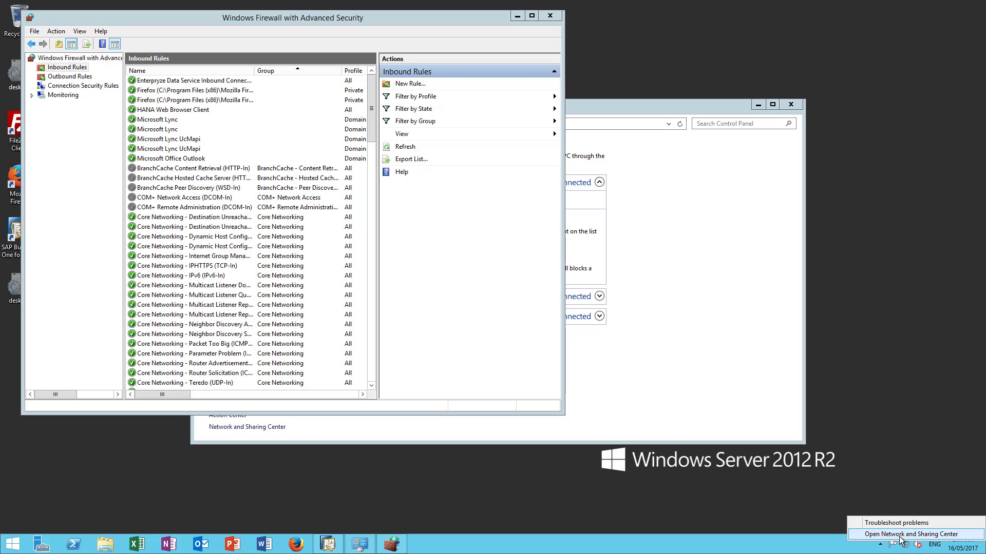
pyautogui.click(899, 535)
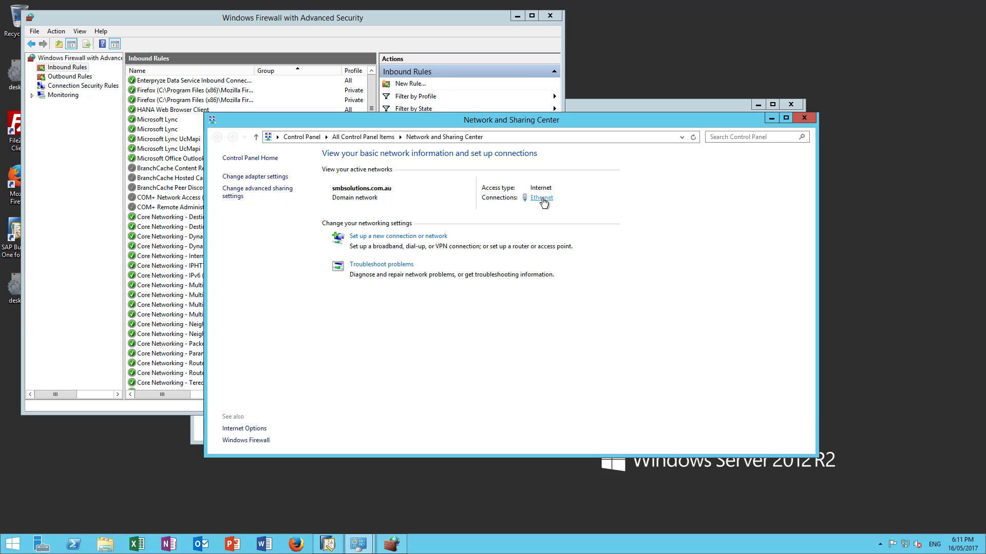
pyautogui.click(542, 199)
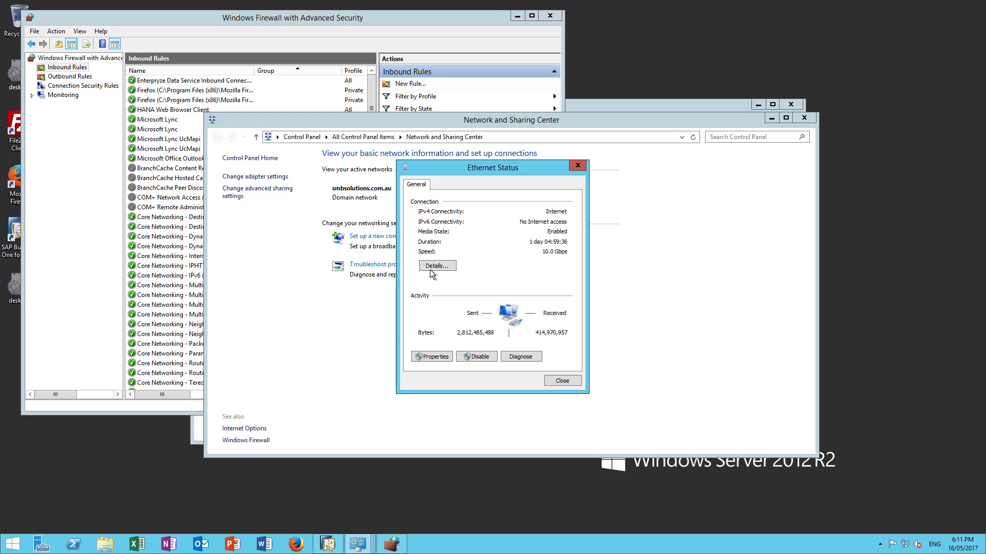
pyautogui.click(435, 266)
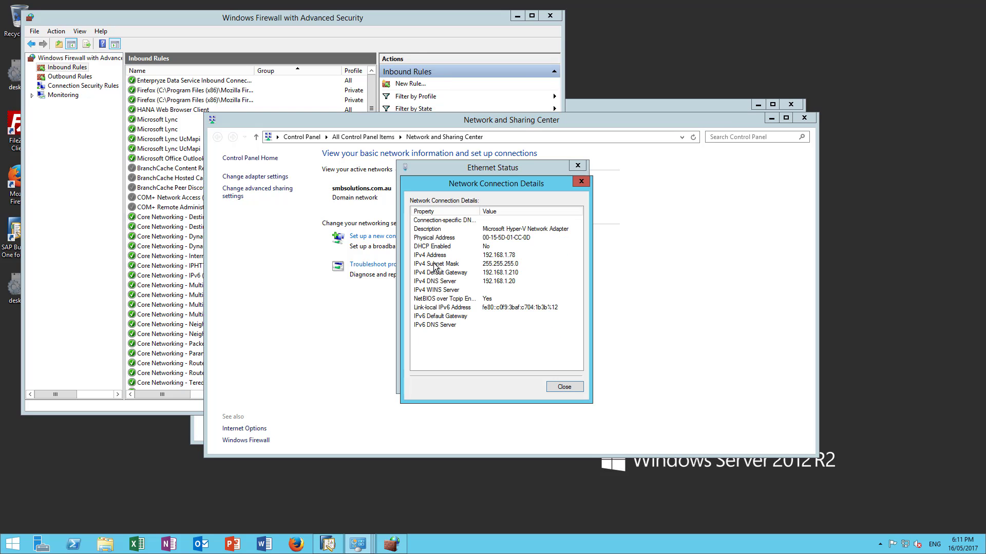
pyautogui.click(520, 256)
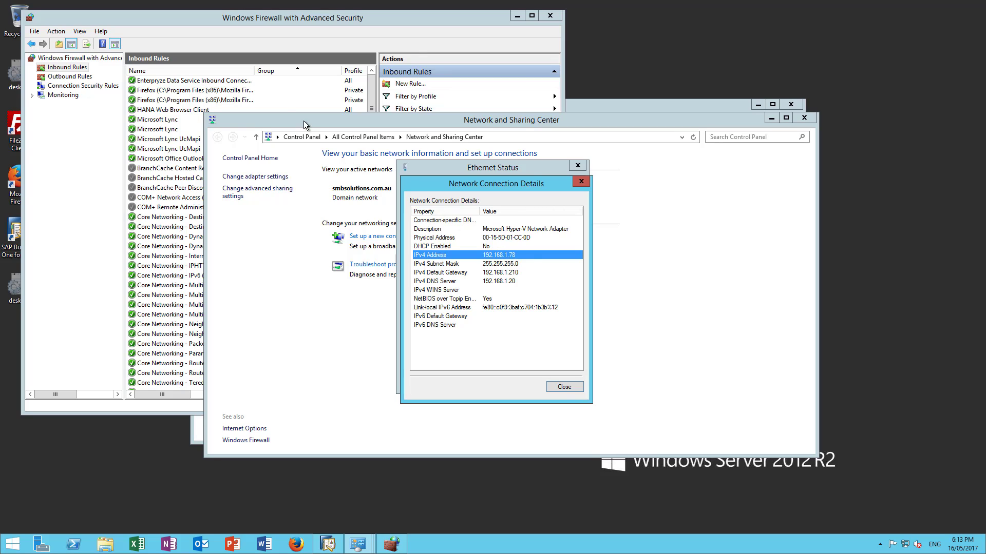
# Select the Enterpryze Data Service Inbound Connection rule in the Inbound Rules list.
pyautogui.click(198, 82)
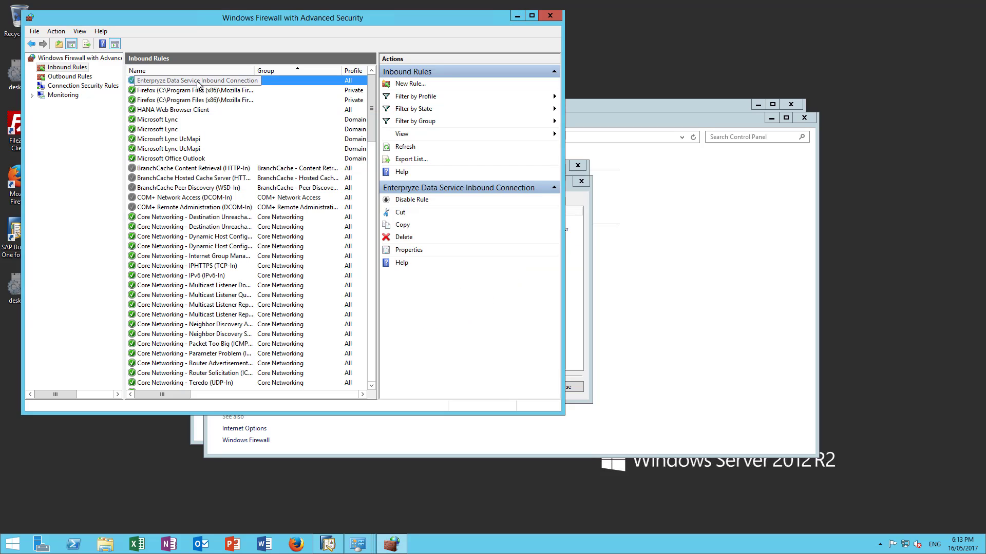